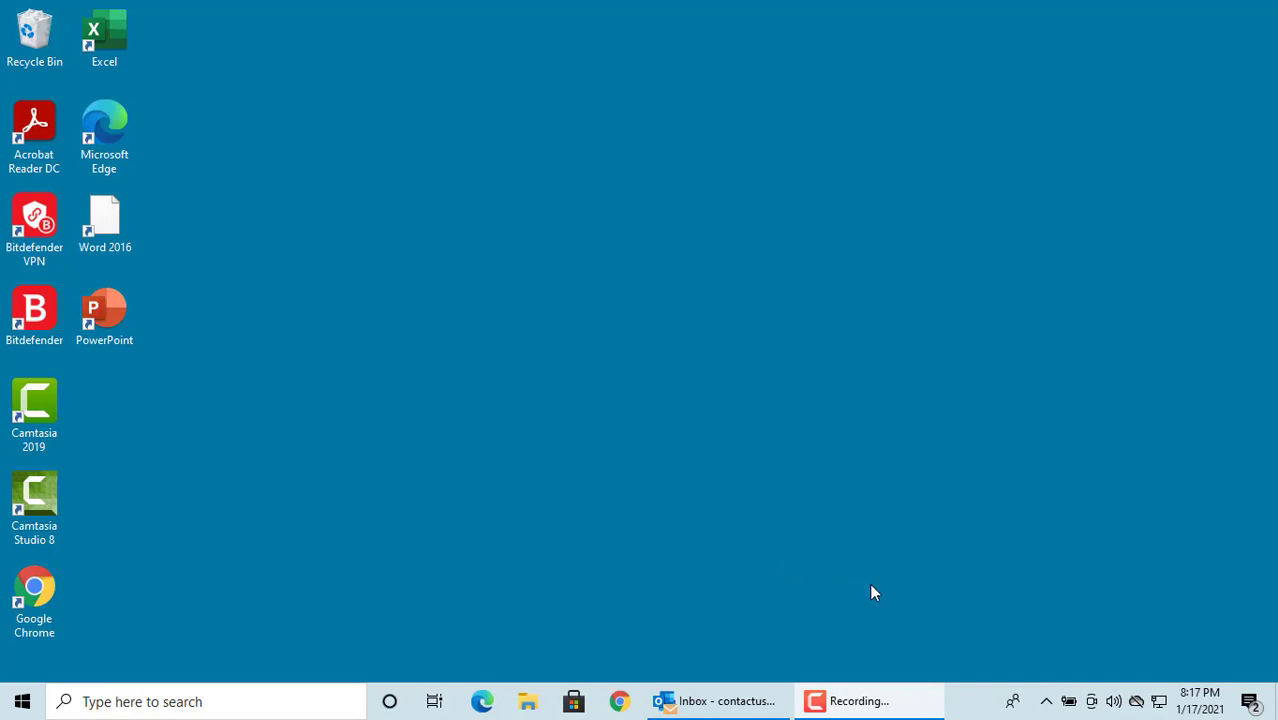
Open the action center, toggle it closed and open again, and collapse and re-expand its quick actions.
click(1251, 707)
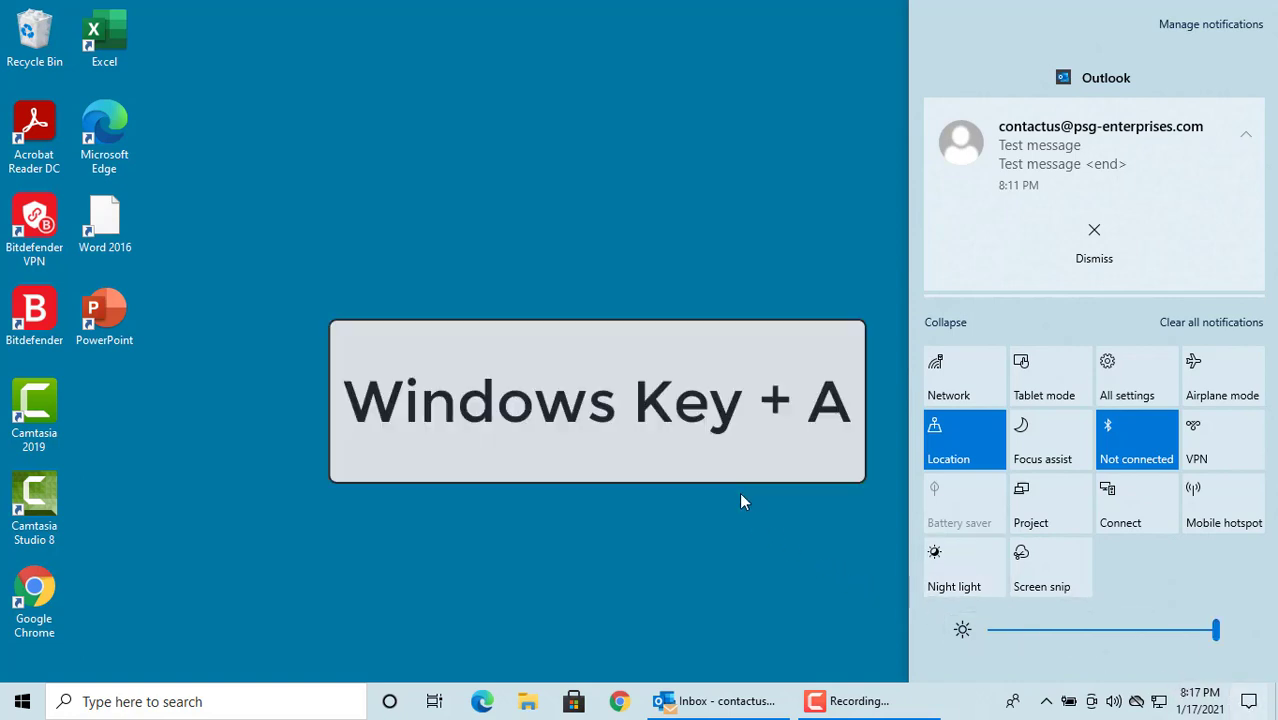
key(super+a)
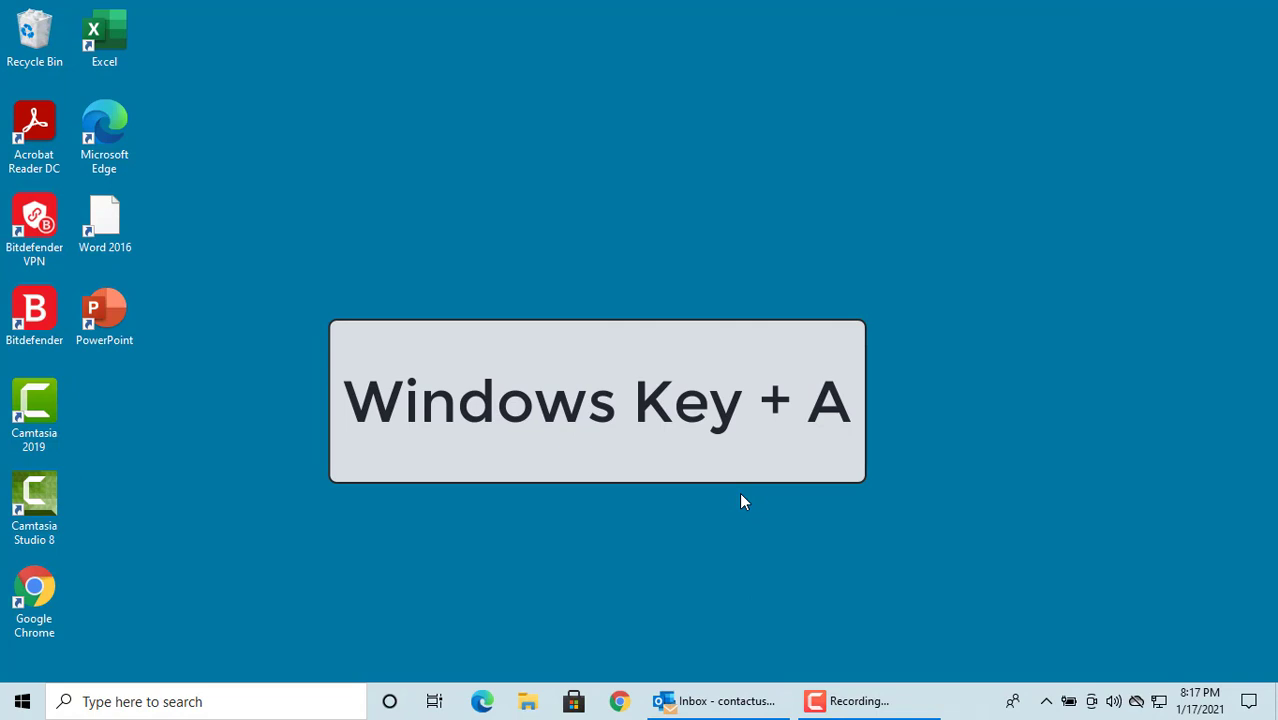
key(super+a)
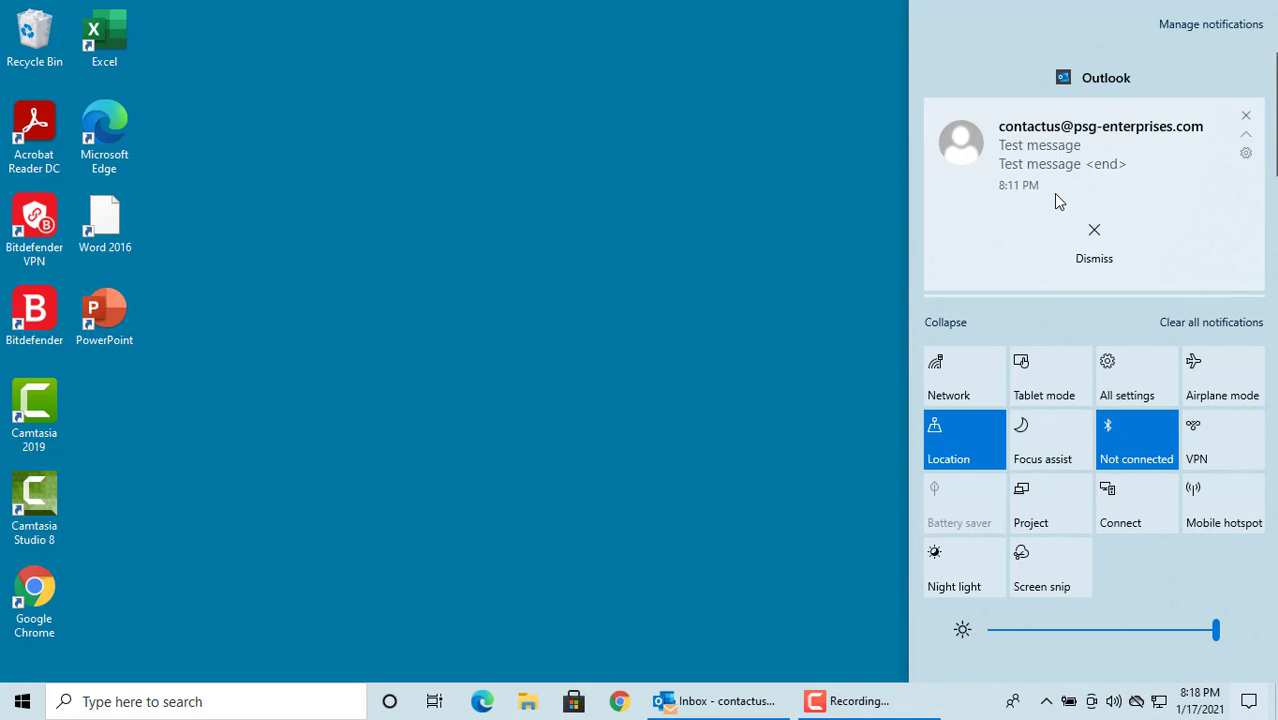
click(949, 321)
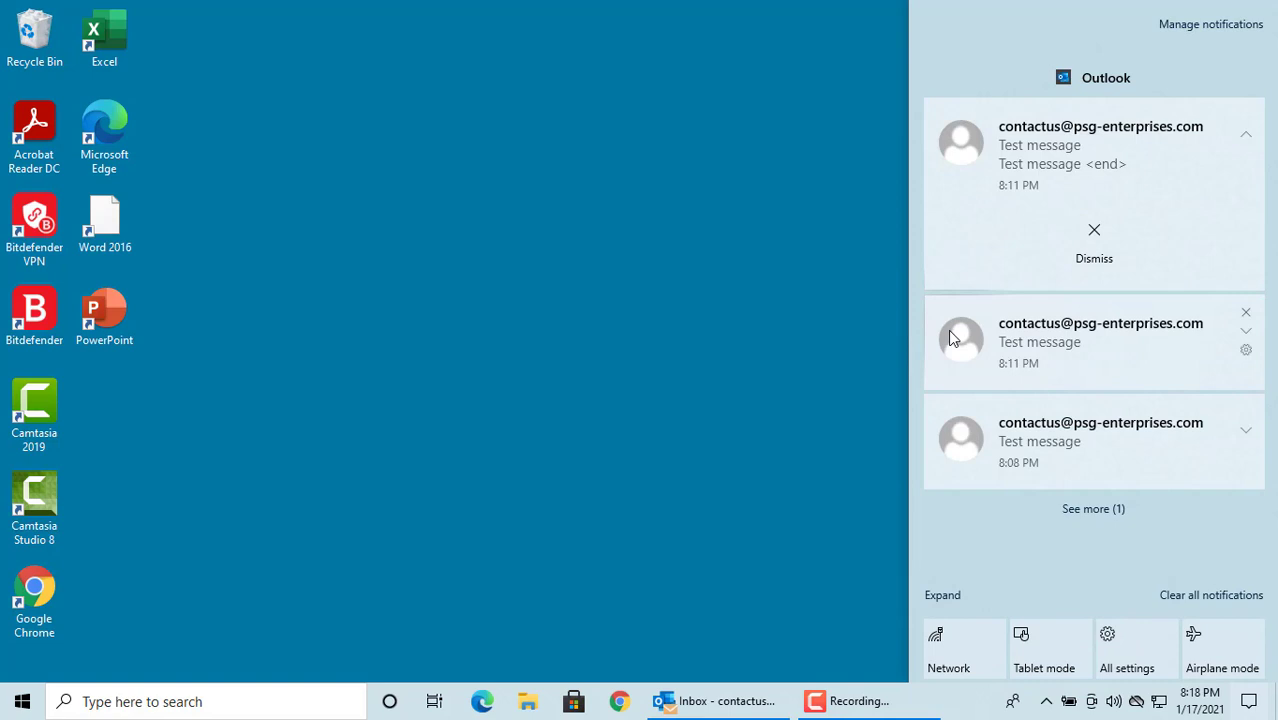
click(942, 596)
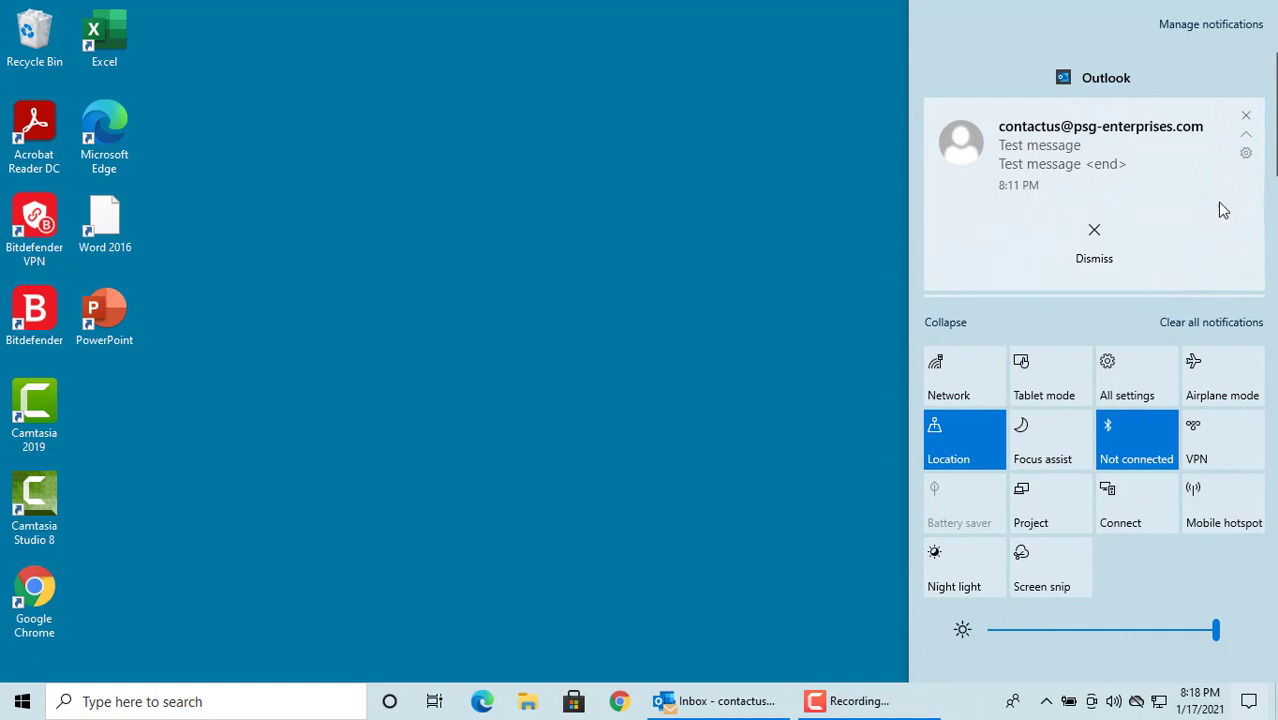
Collapse the newest Outlook notification, open its test message from the action center, and close the message.
click(1246, 139)
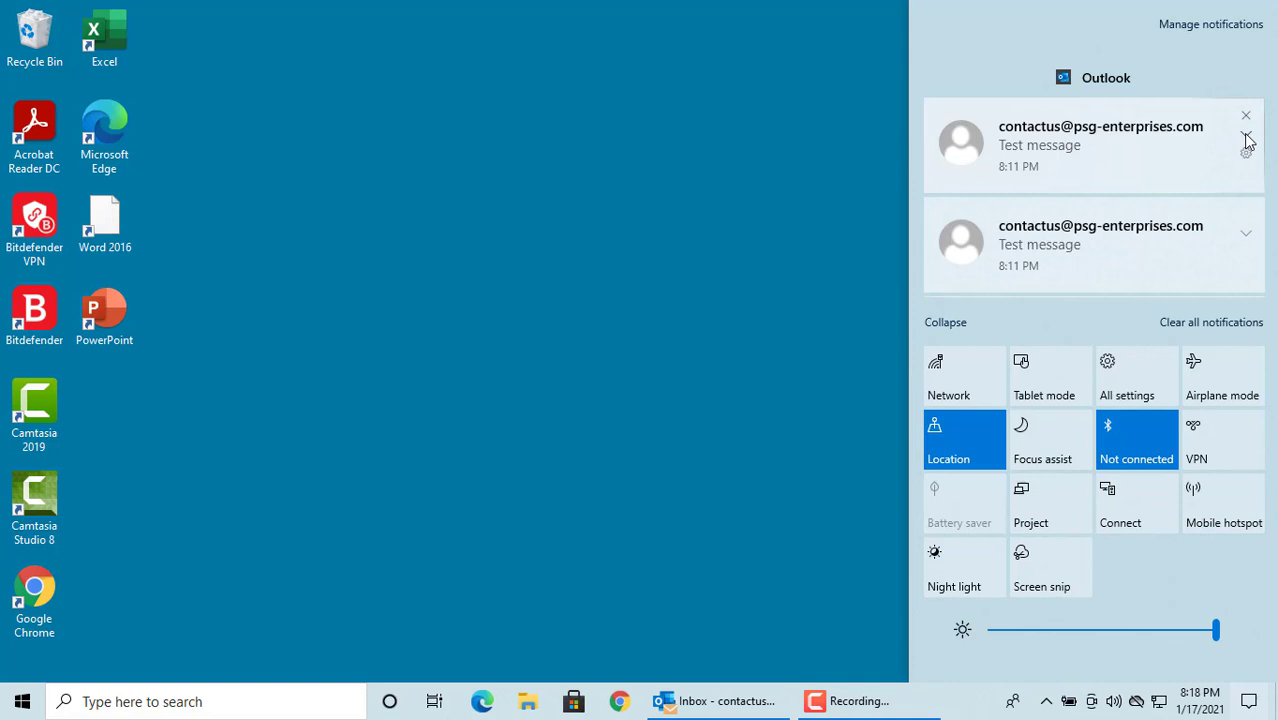
click(1098, 170)
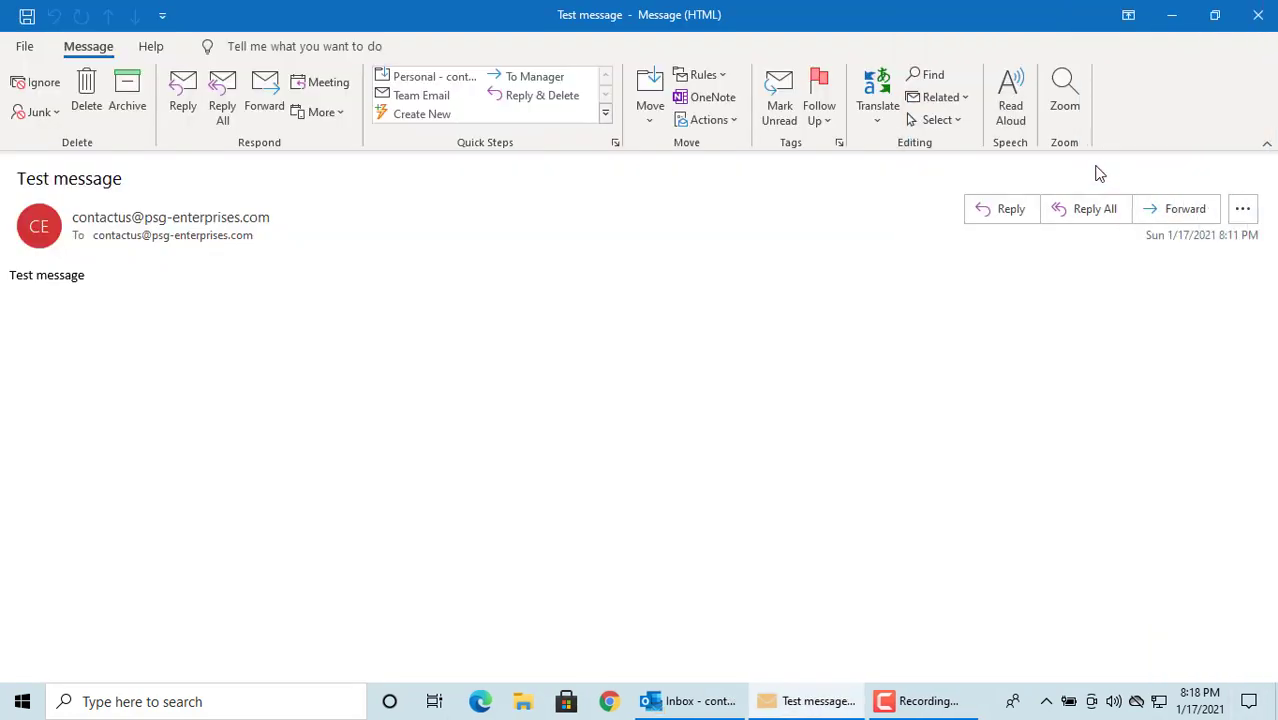
click(1258, 18)
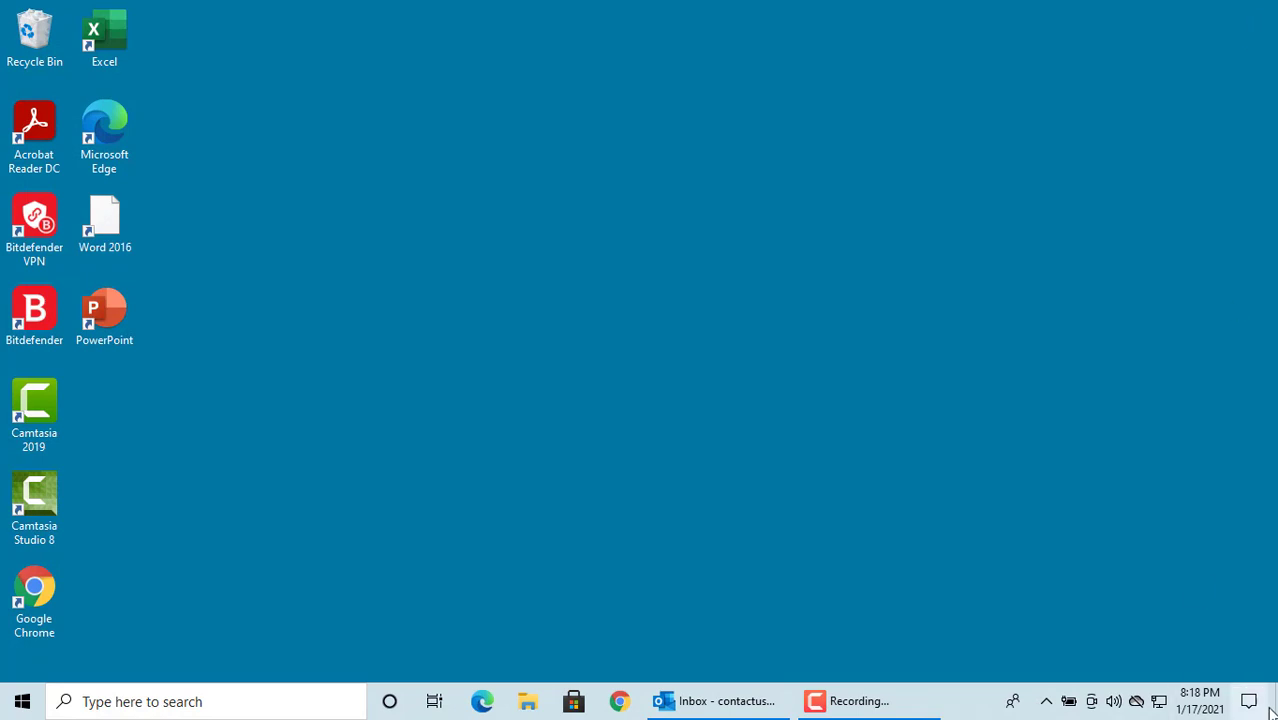
Reopen the action center, dismiss the newest Outlook notification, and clear all remaining notifications.
click(1252, 704)
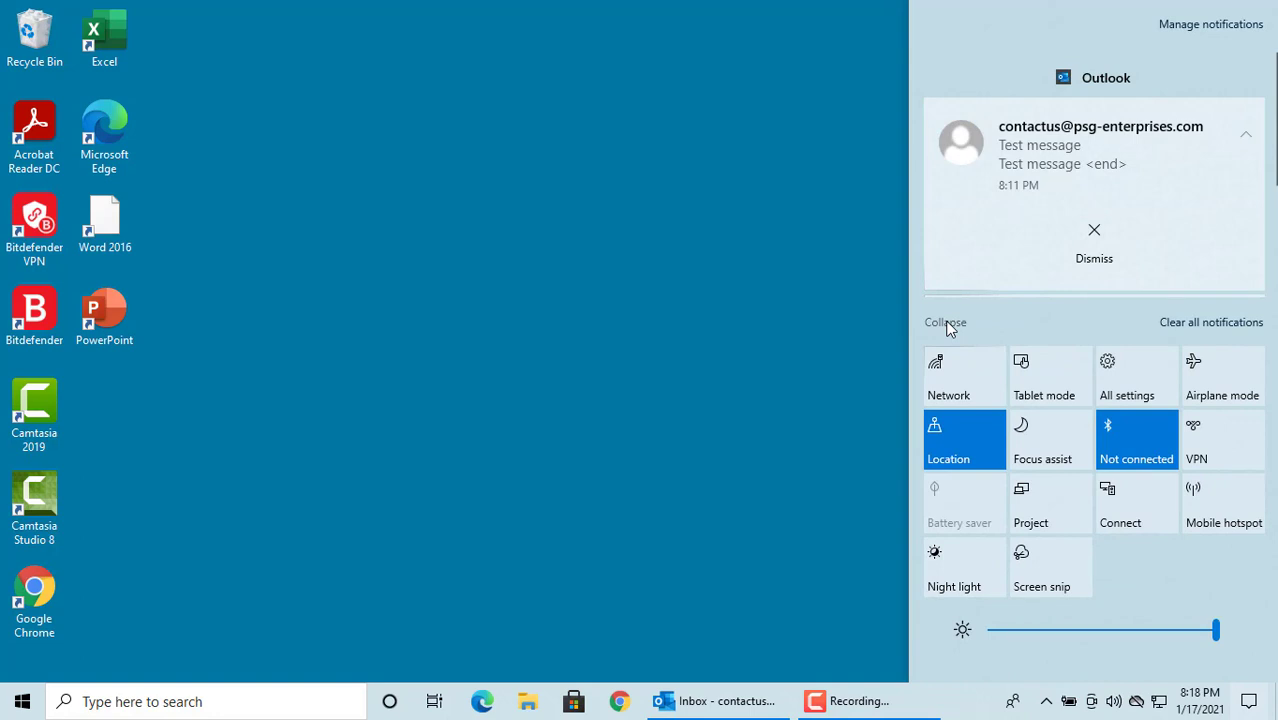
click(1088, 258)
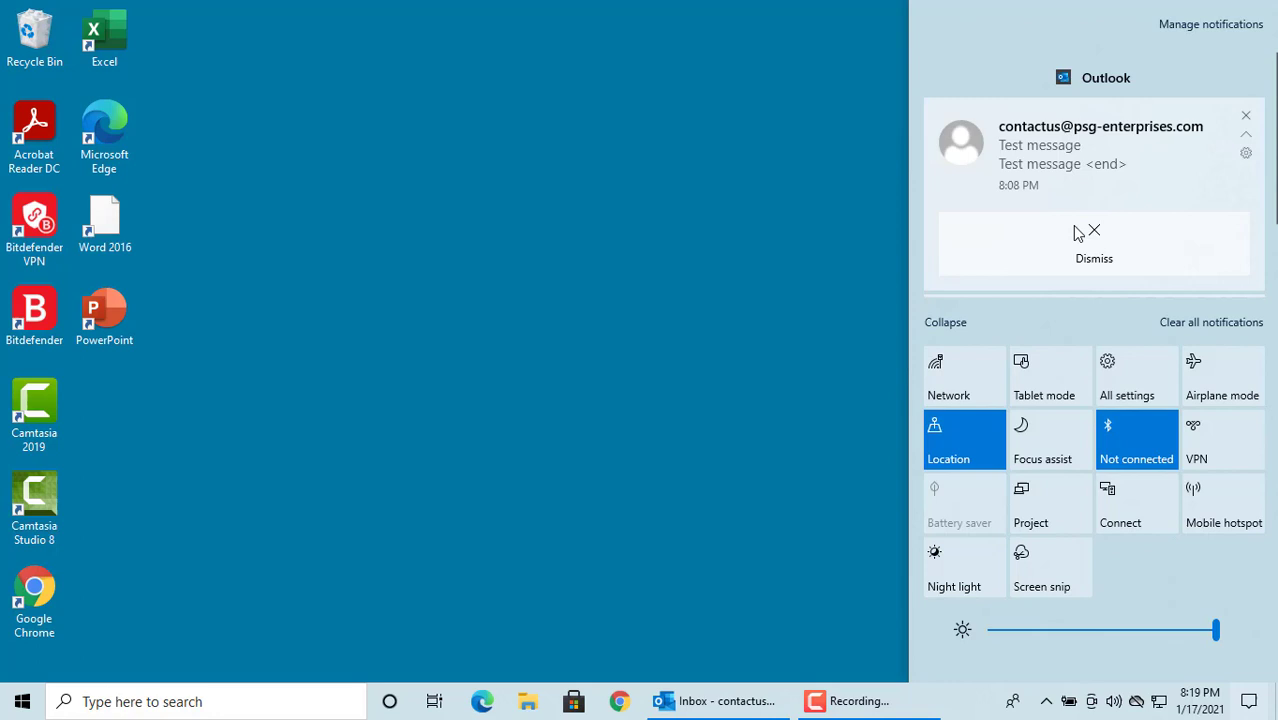
click(1208, 323)
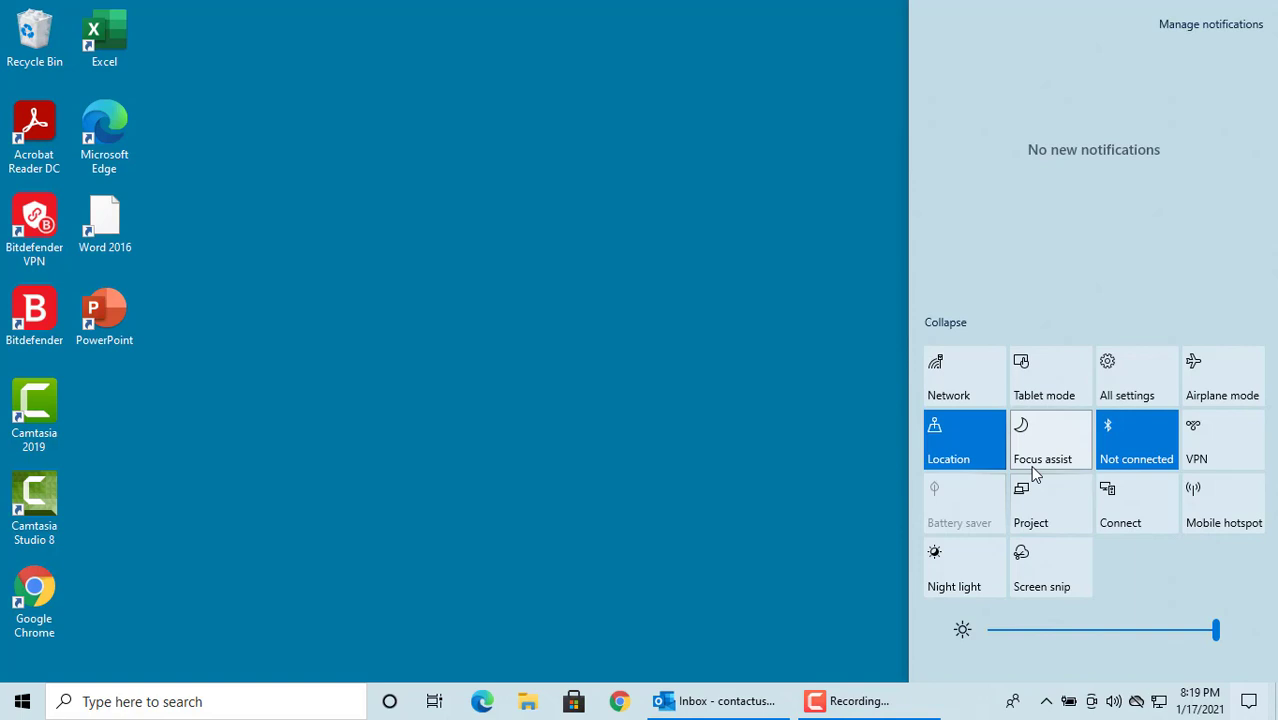
Open Windows Settings through the All settings quick action and close it, and reopen and close the action center.
click(1135, 394)
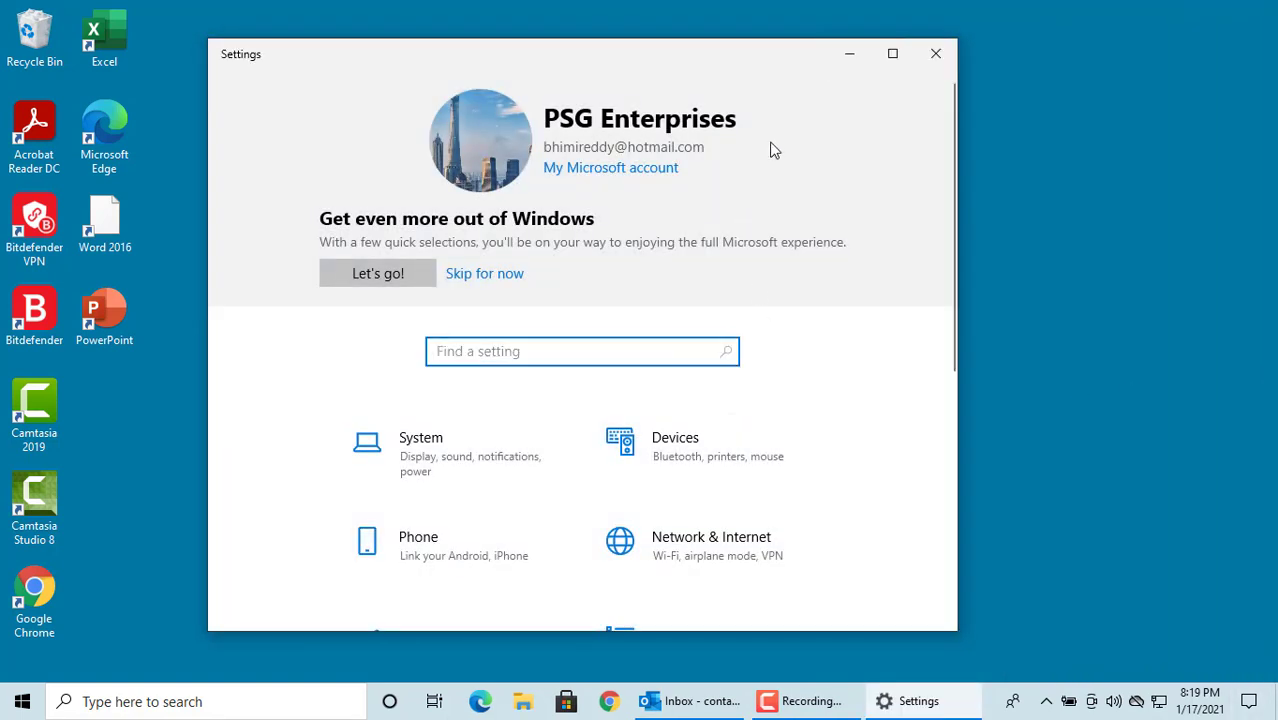
click(936, 55)
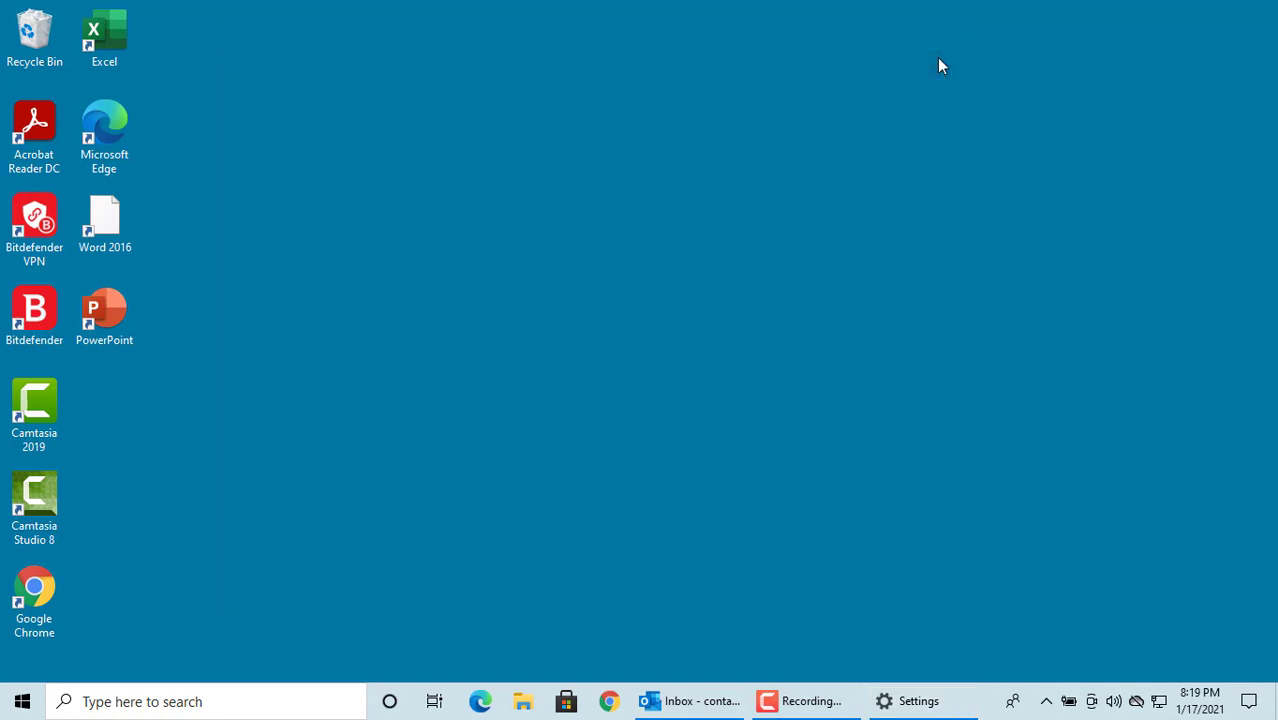
click(1249, 701)
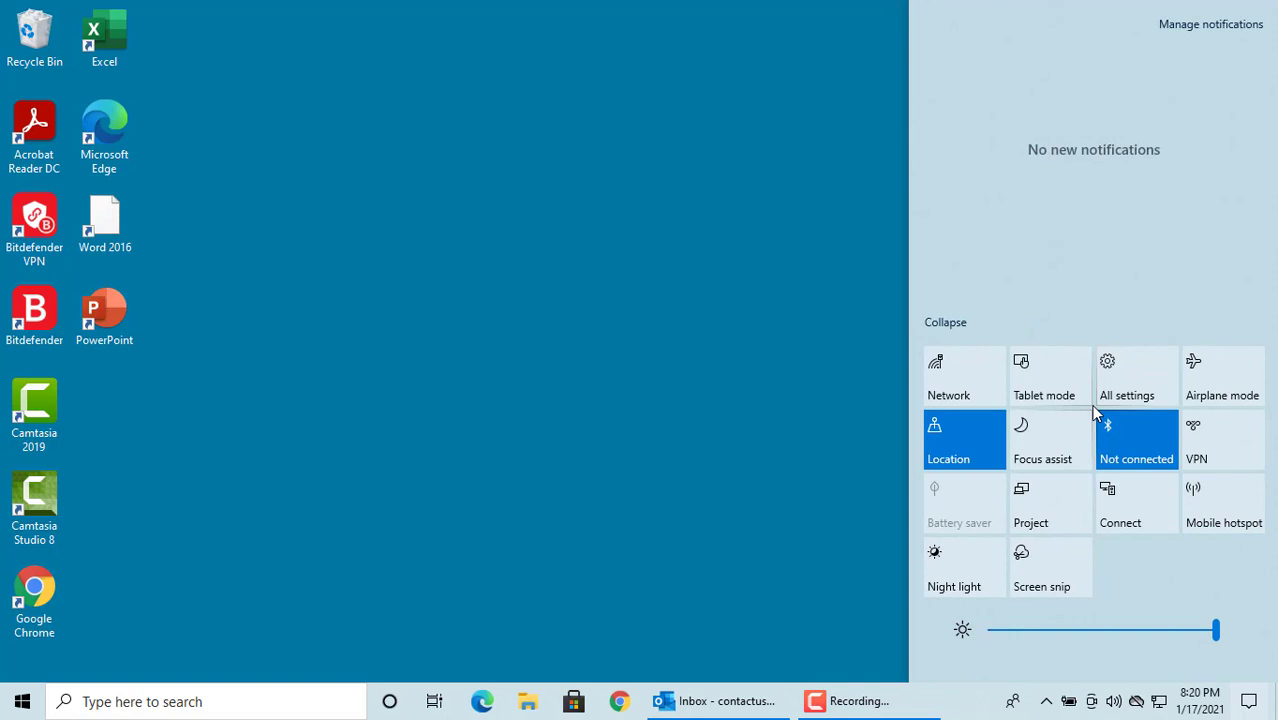
click(860, 477)
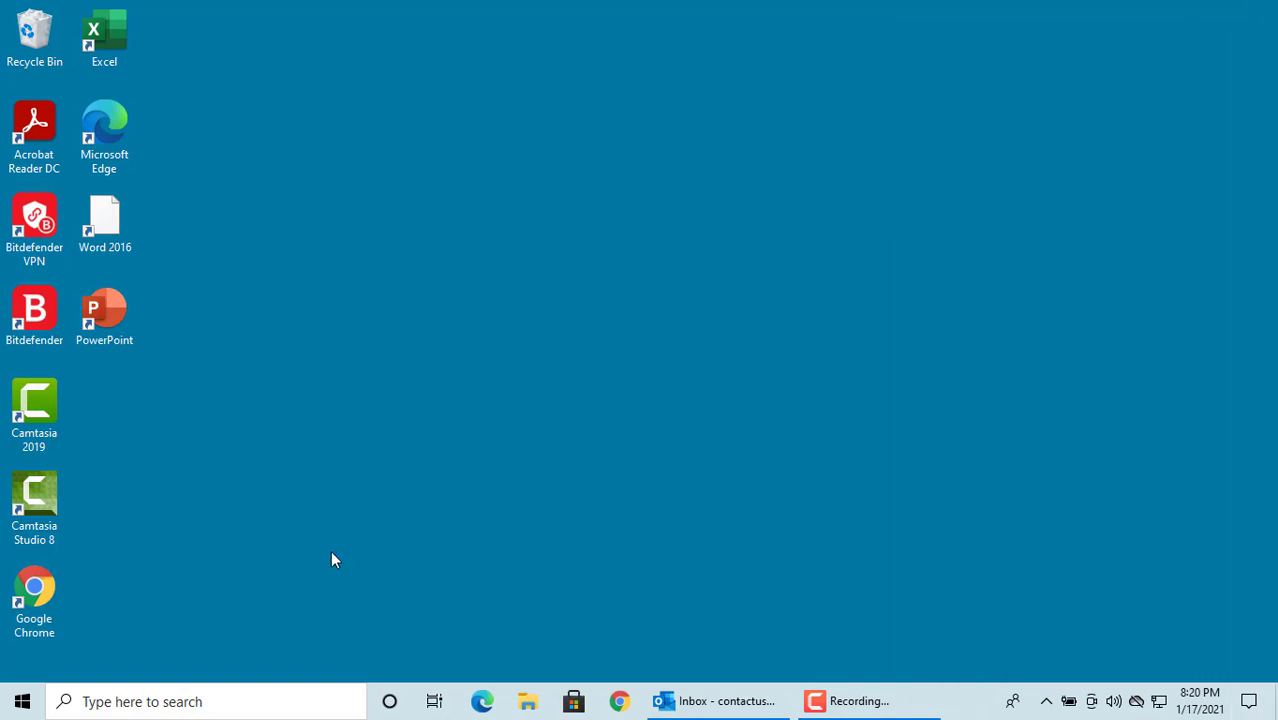
Open the Notifications & actions page in the System category of Windows Settings.
click(23, 704)
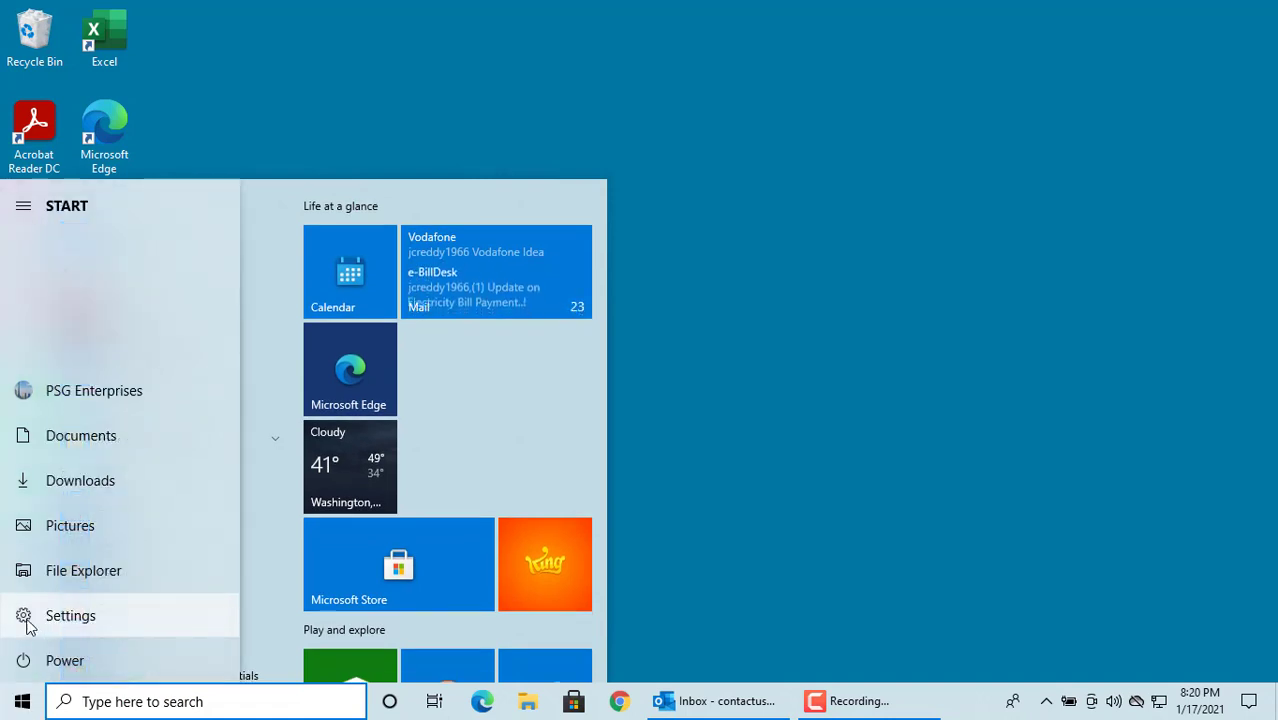
click(26, 618)
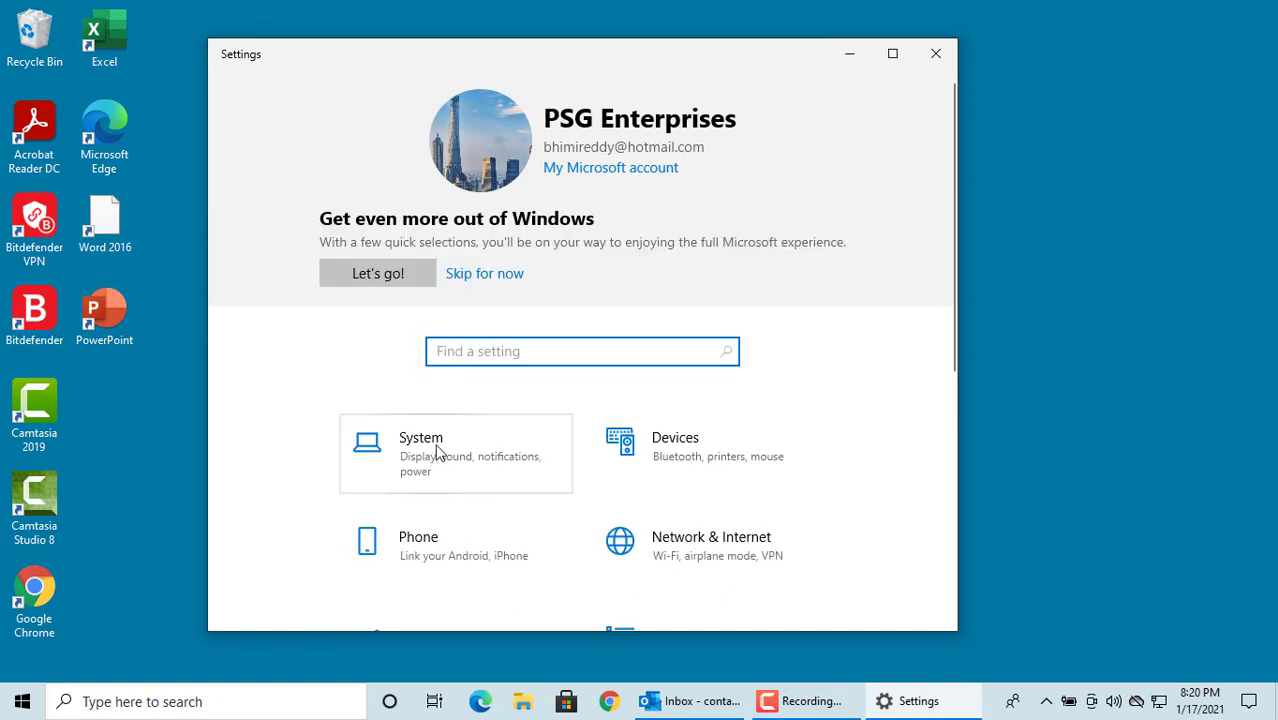
click(423, 446)
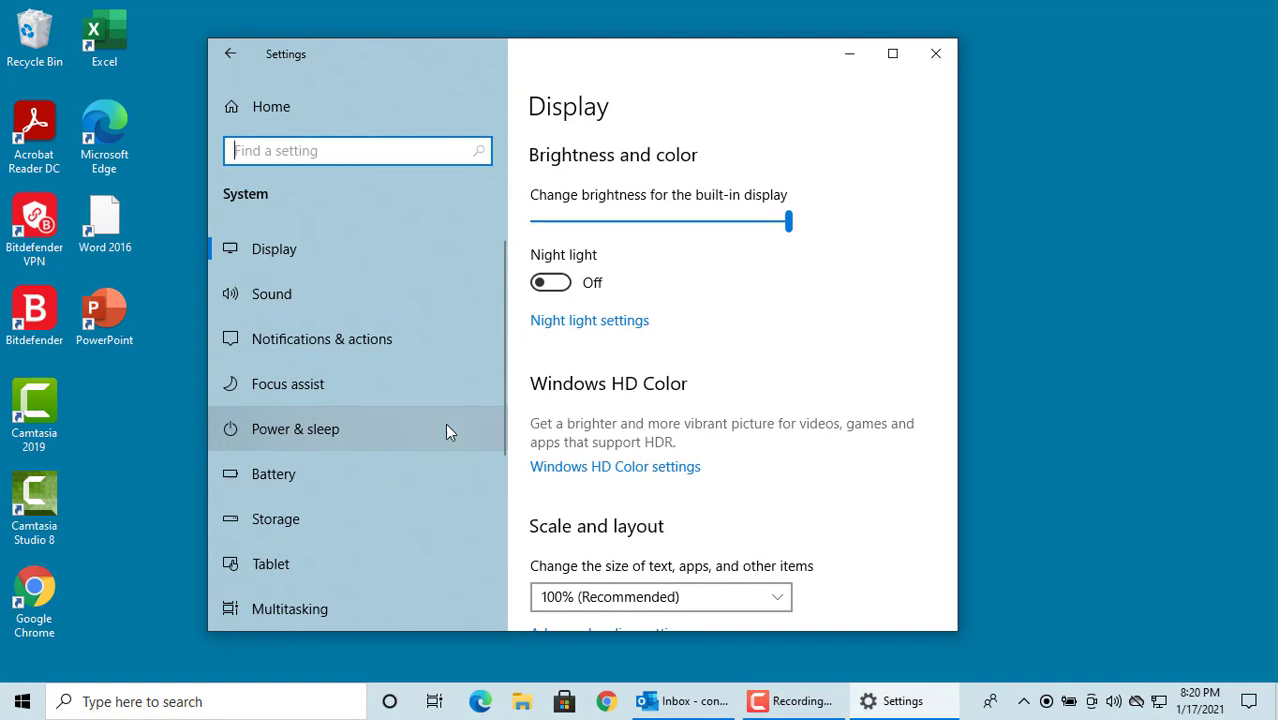
click(313, 339)
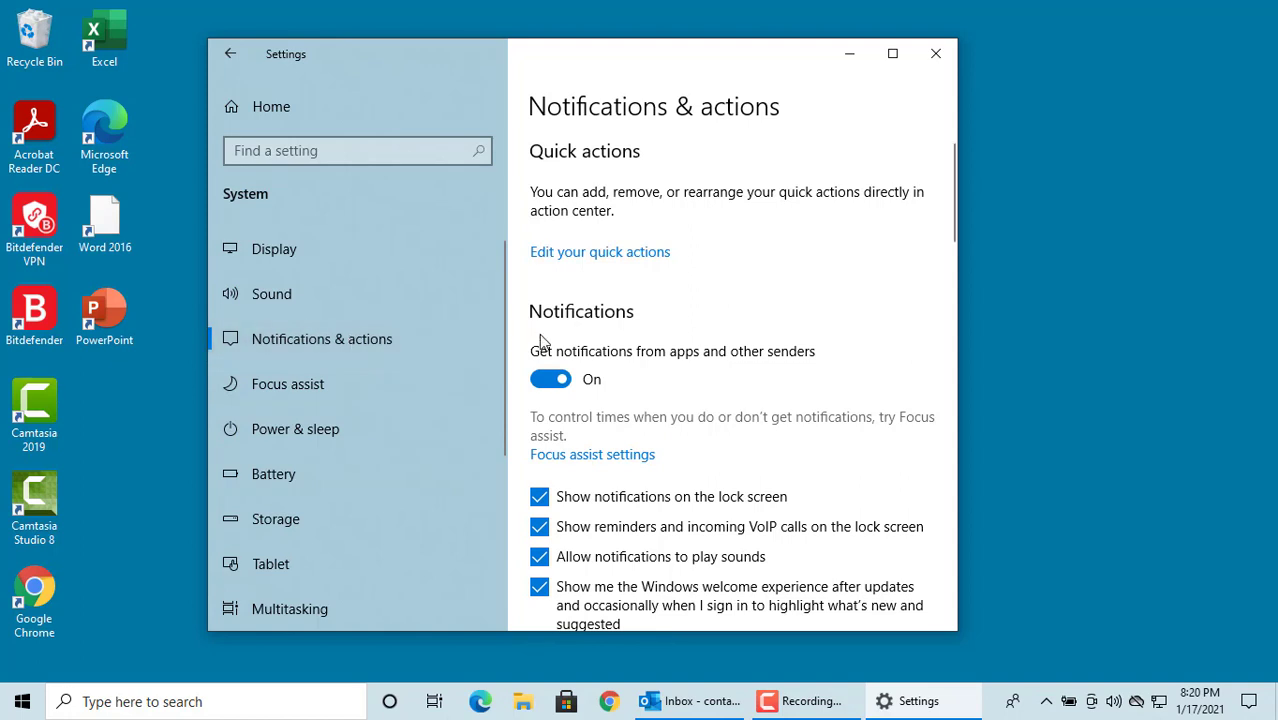
Start editing the quick actions, move Network to the end of the tiles and Airplane mode to the first place.
click(607, 261)
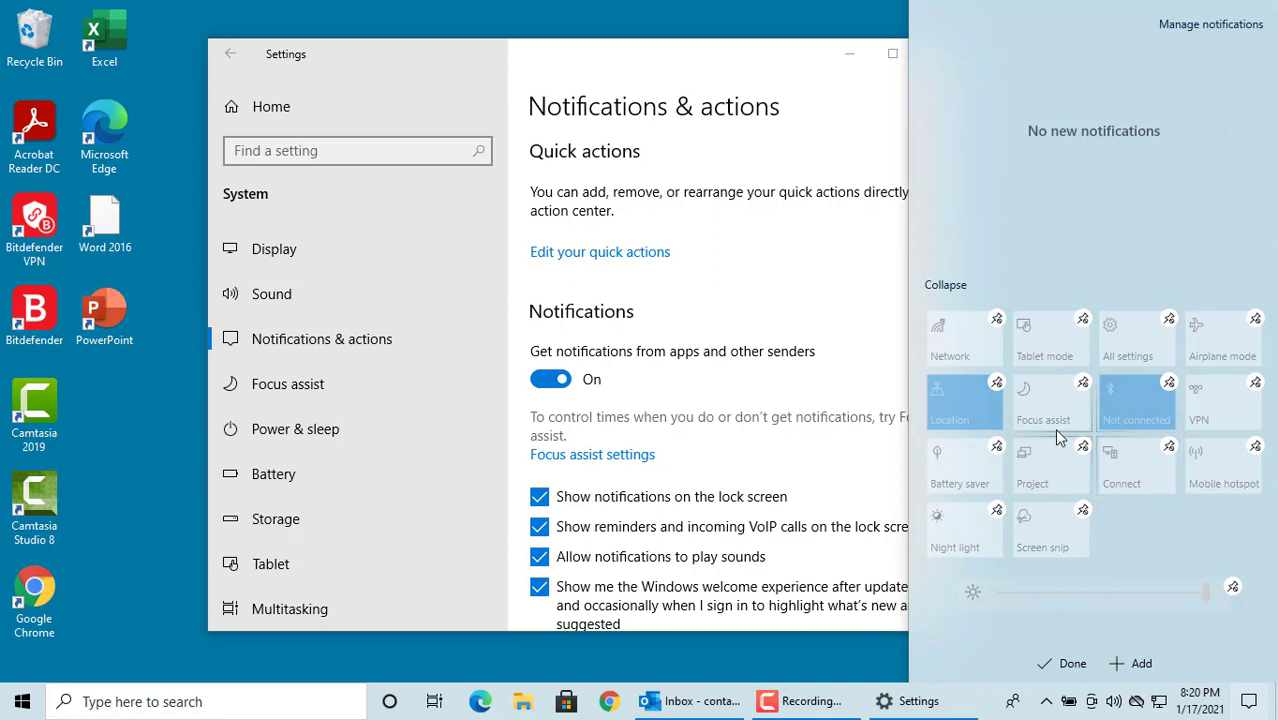
drag(1063, 461, 1144, 529)
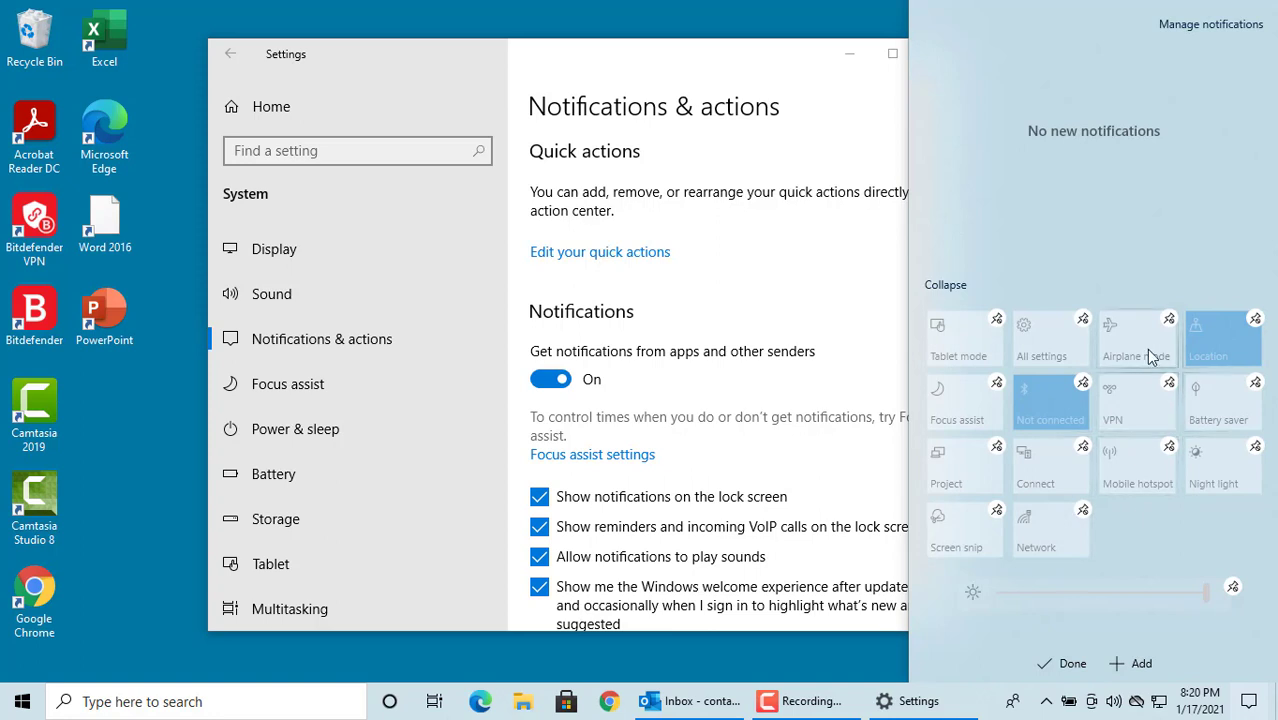
drag(1150, 357, 960, 325)
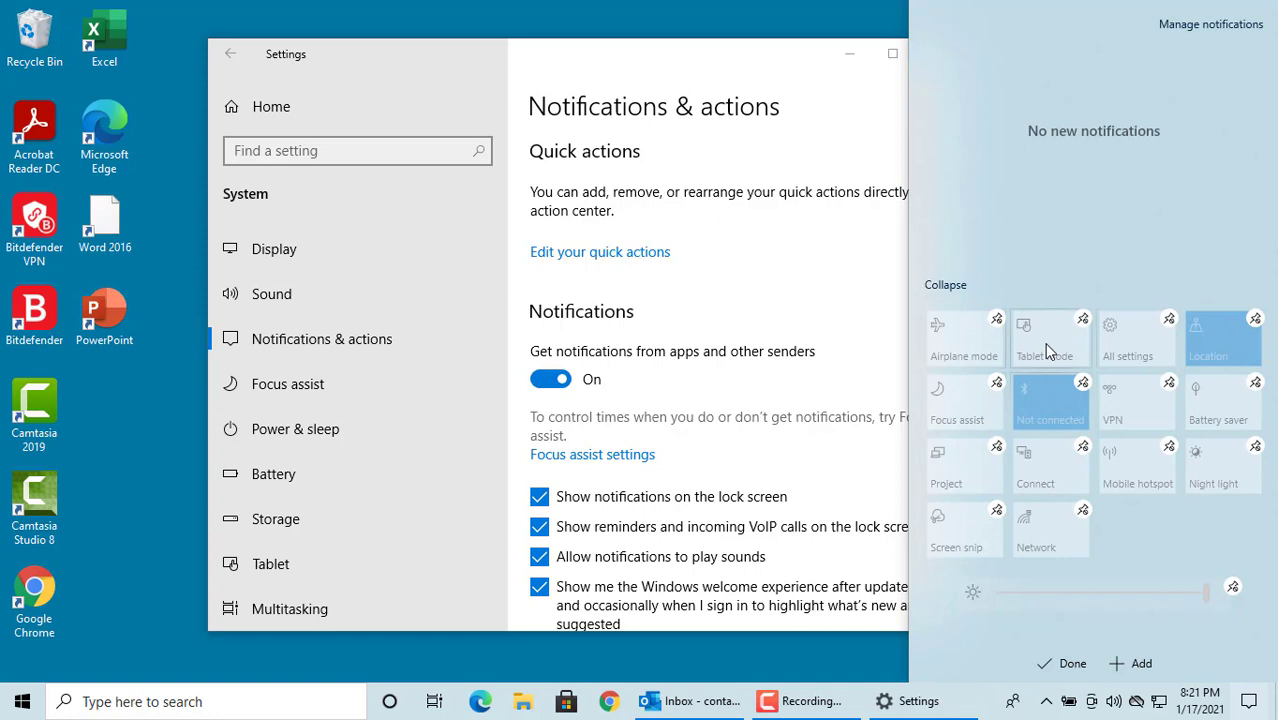
Unpin the Network and Mobile hotspot quick actions, add Wi-Fi and Mobile hotspot to the tiles, and finish editing.
click(1083, 512)
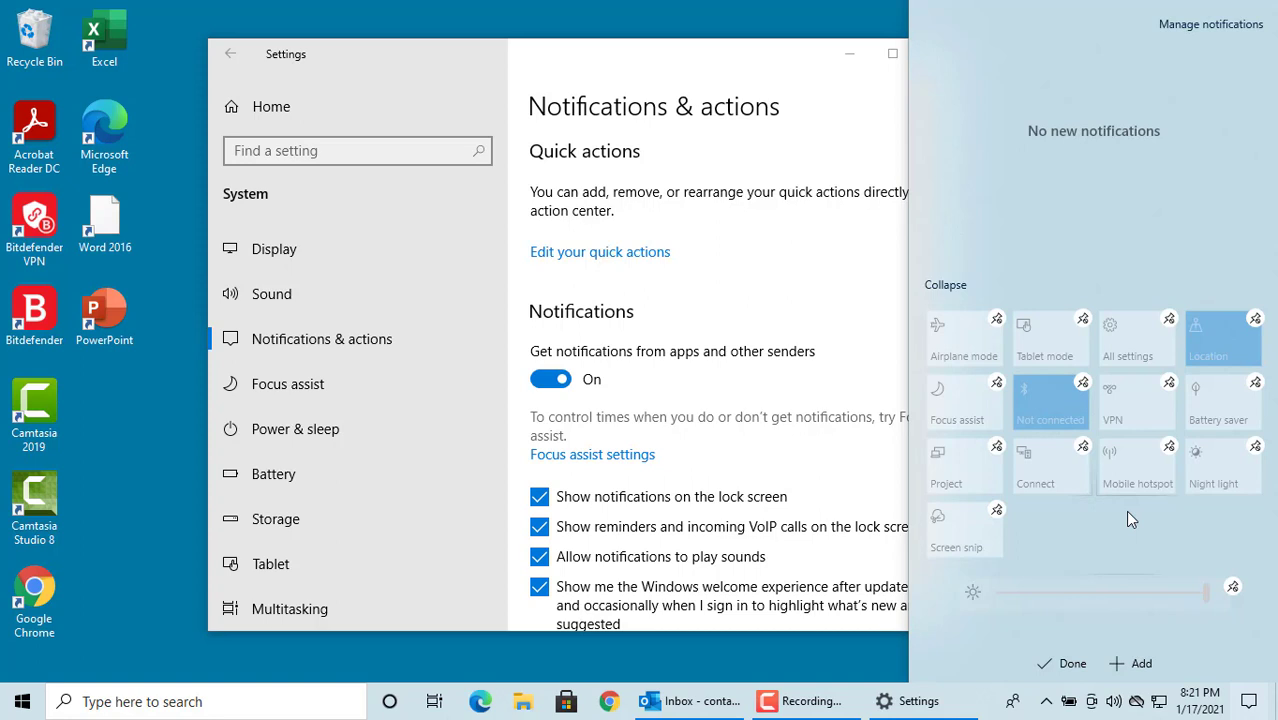
click(1169, 447)
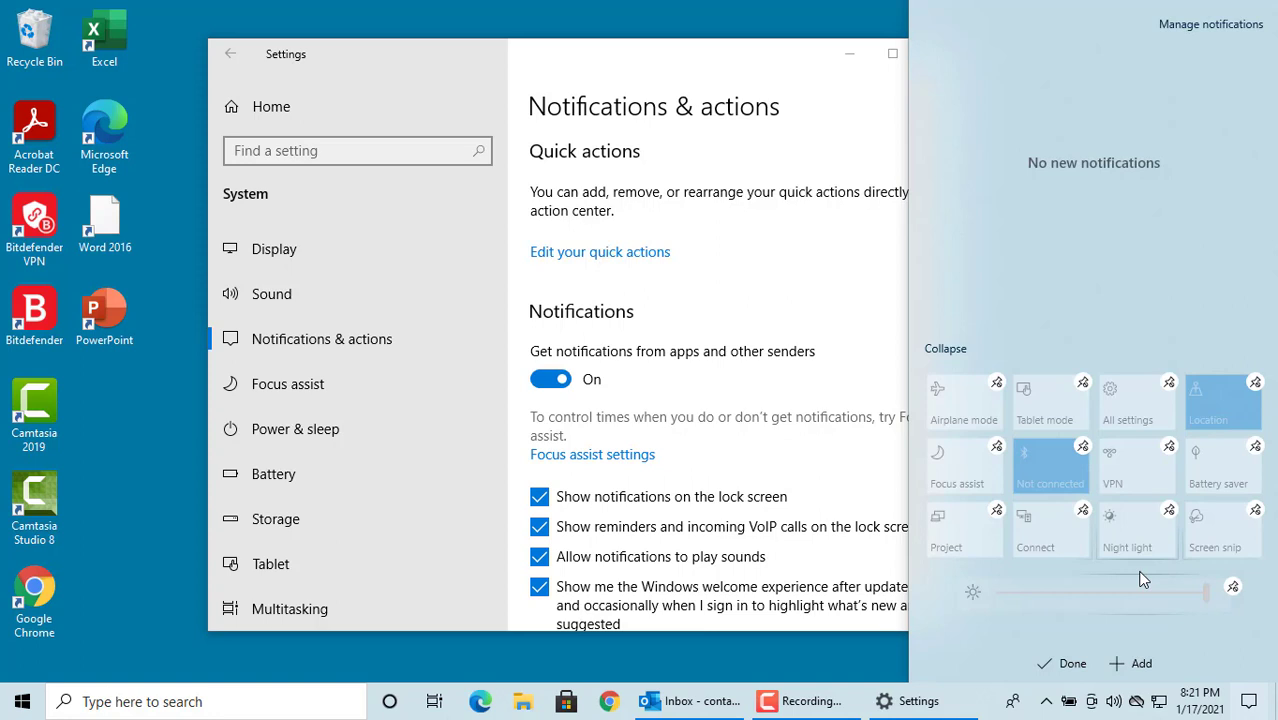
click(1141, 664)
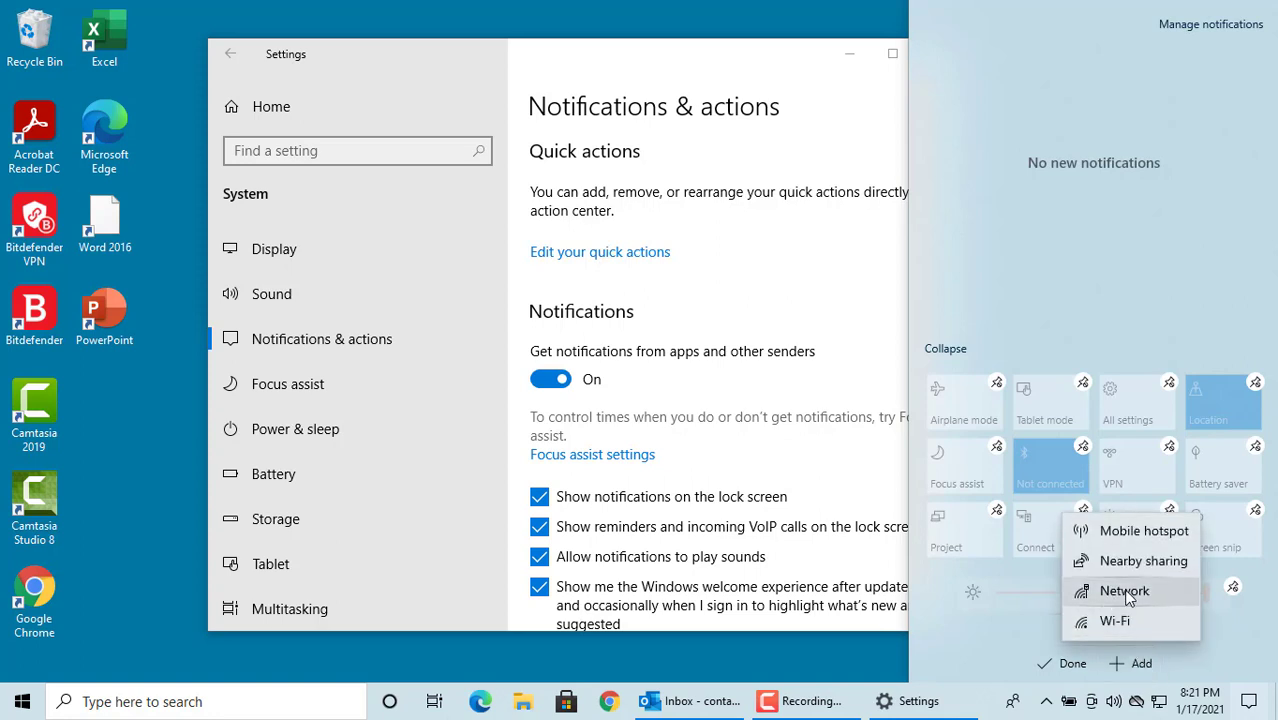
click(1116, 621)
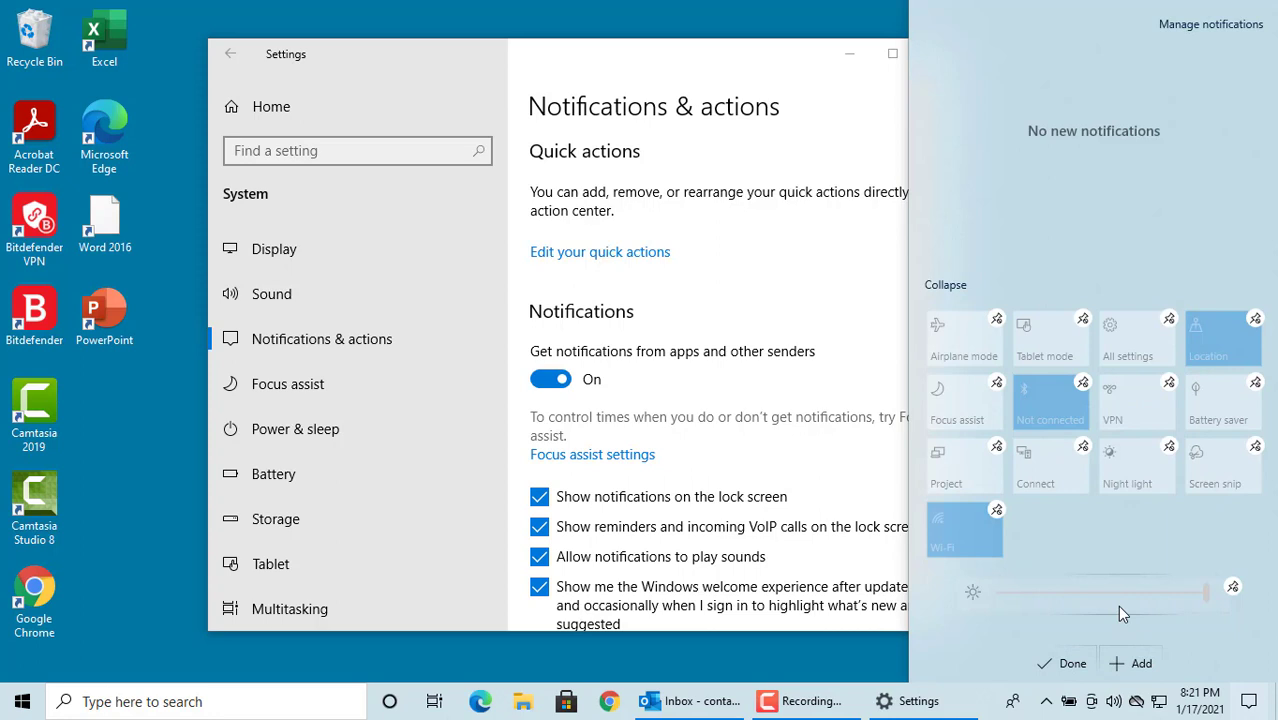
click(1138, 662)
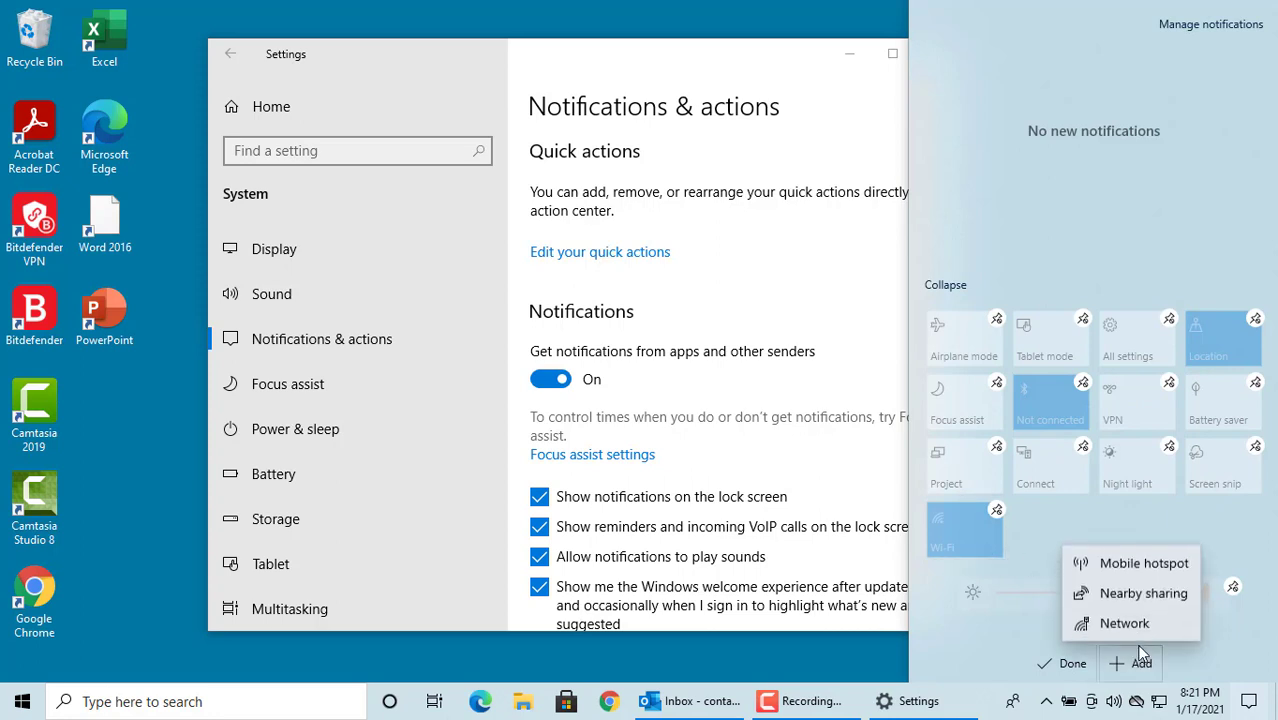
click(1138, 562)
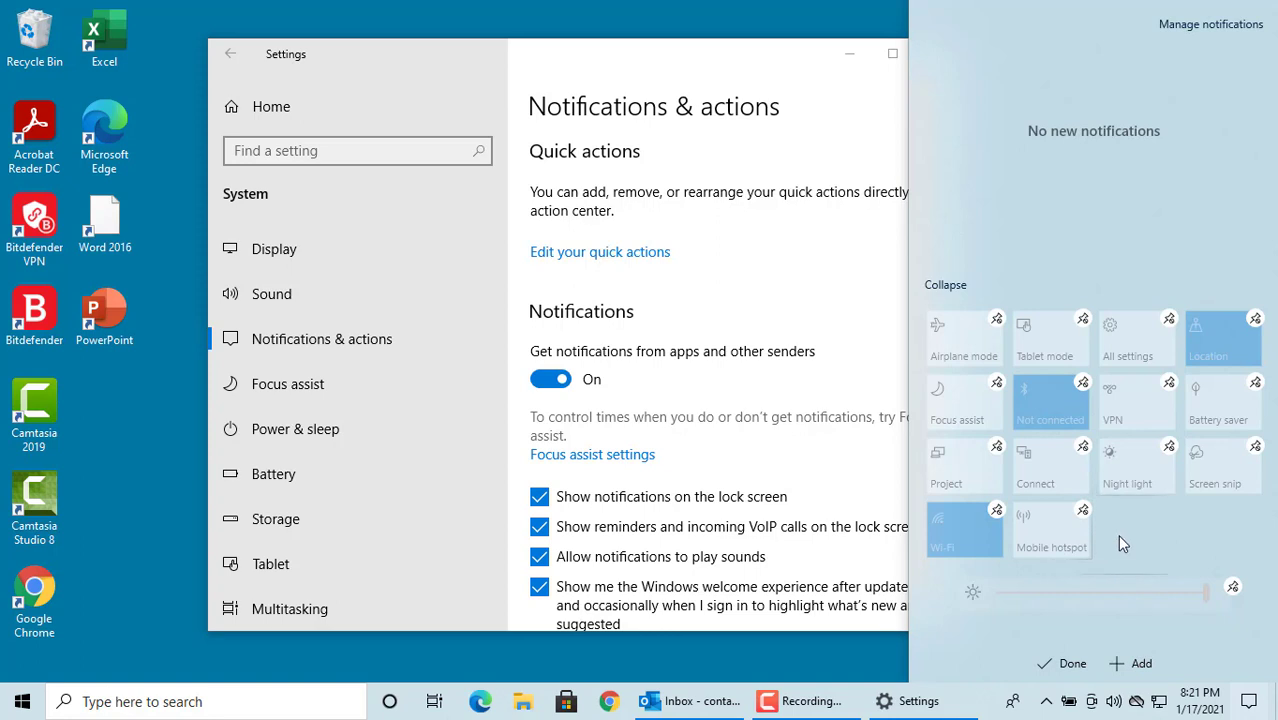
click(1071, 665)
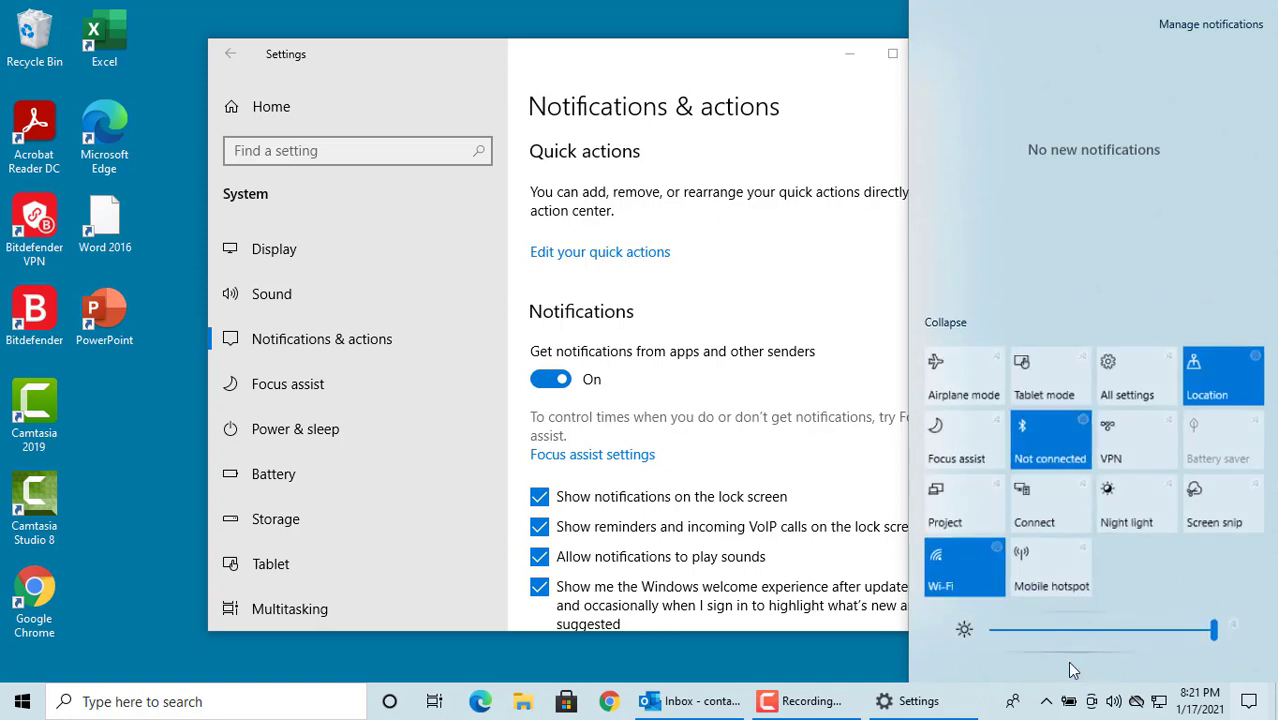
Close and reopen the action center to review the rearranged quick actions, and close it again.
click(871, 646)
click(1253, 701)
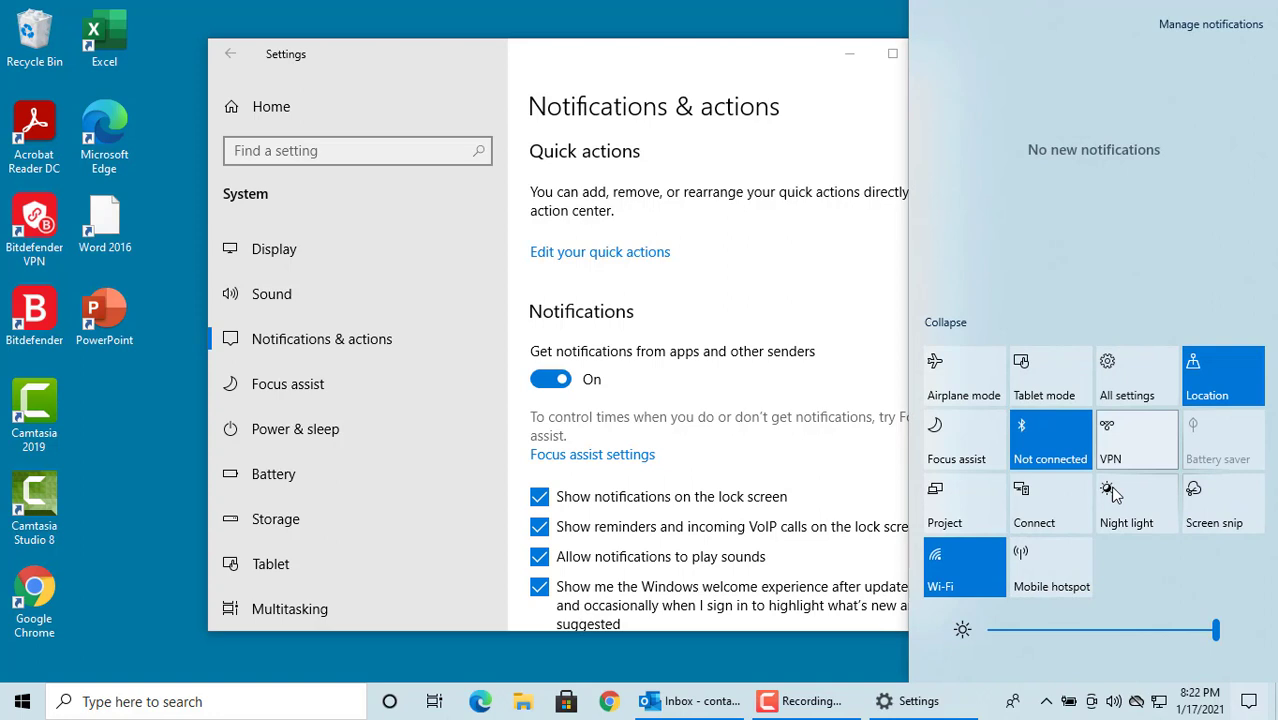
click(874, 650)
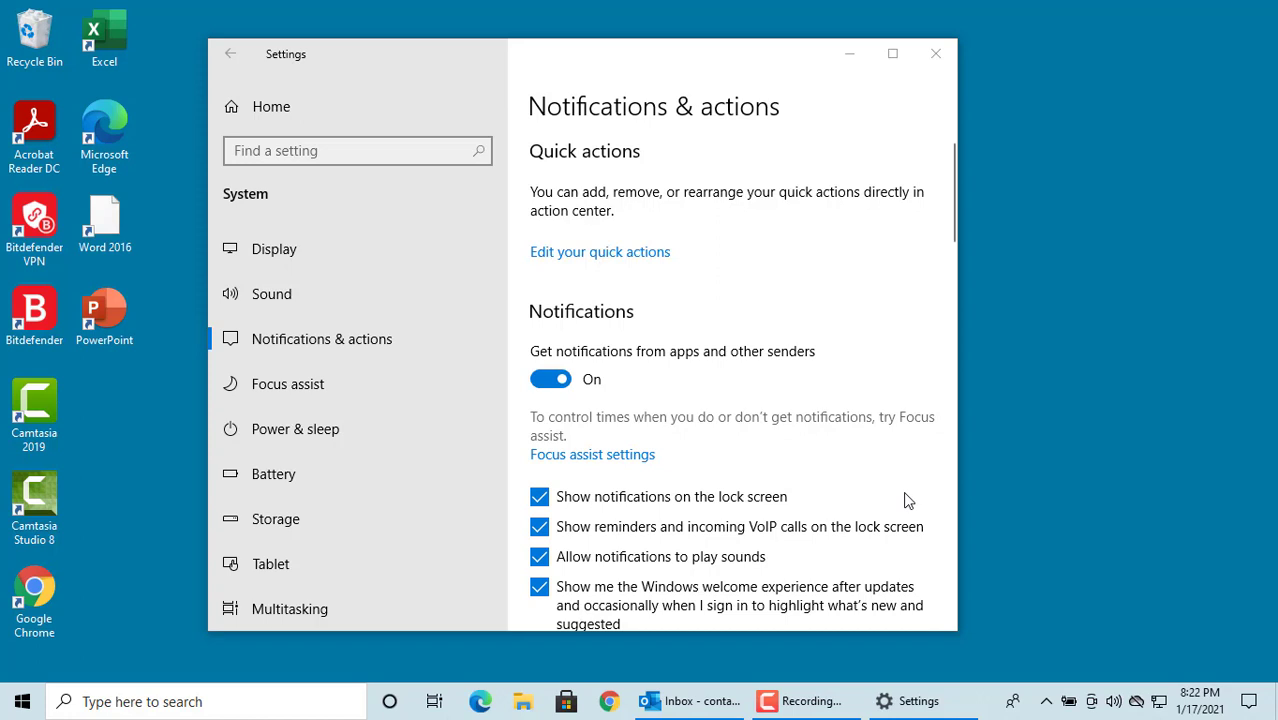
Turn off notifications from the Mail and Outlook senders, and turn both back on.
scroll(906, 500, down, 3)
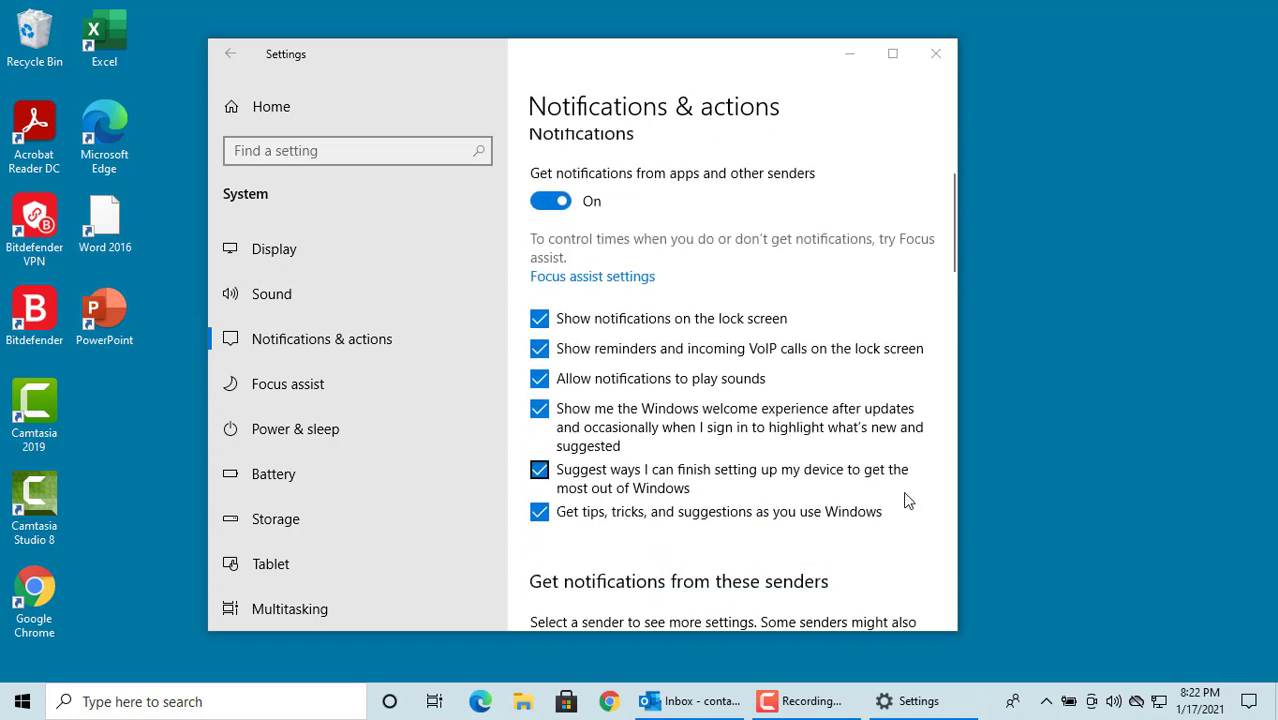
scroll(906, 500, down, 6)
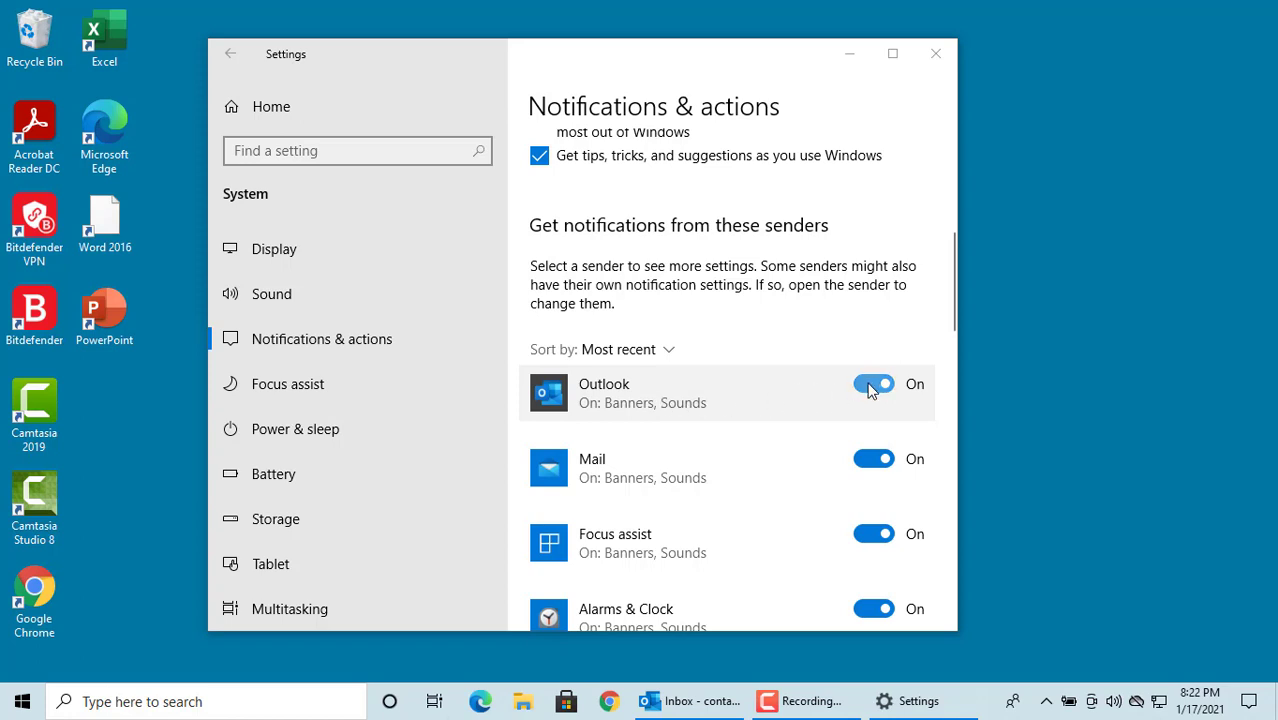
click(868, 462)
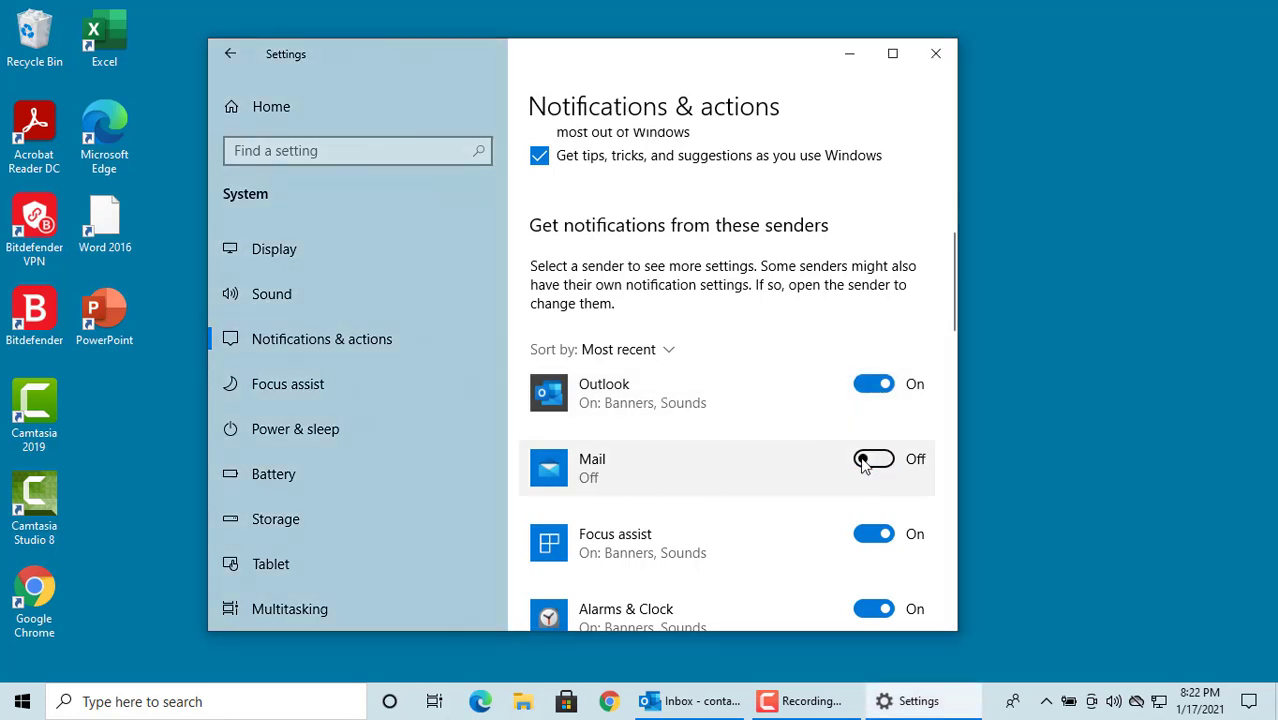
click(874, 388)
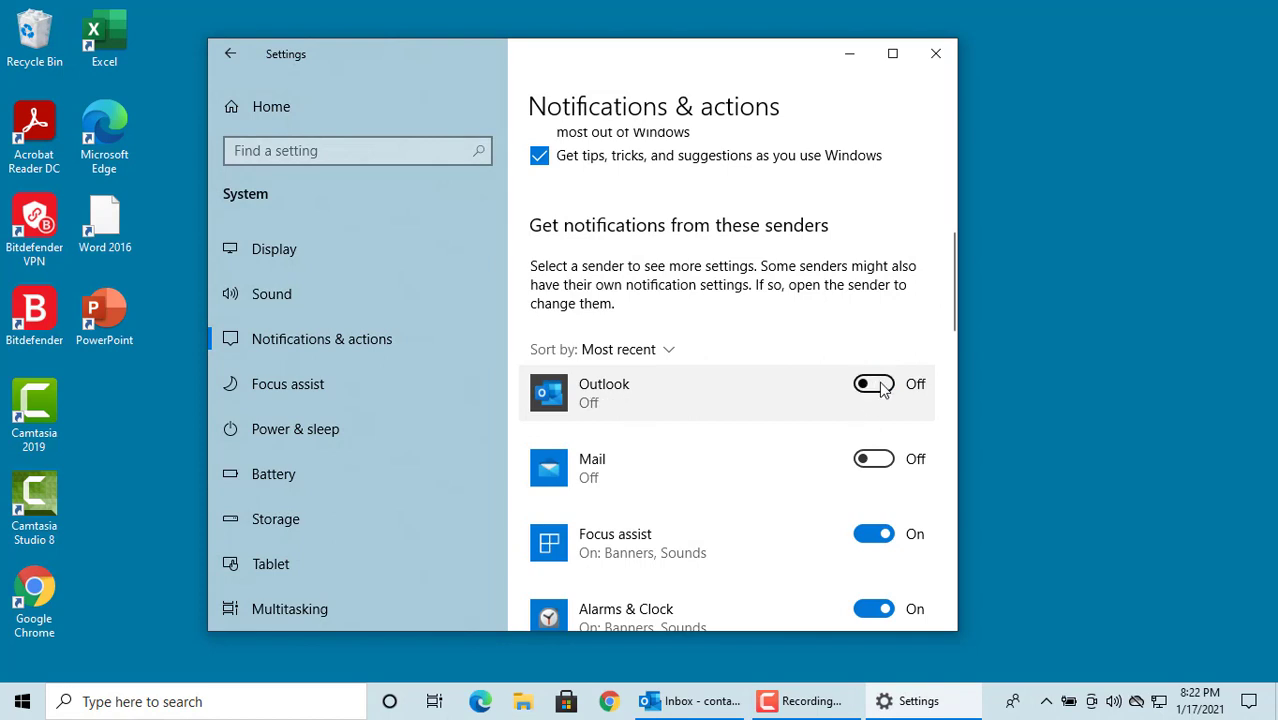
click(874, 388)
click(880, 462)
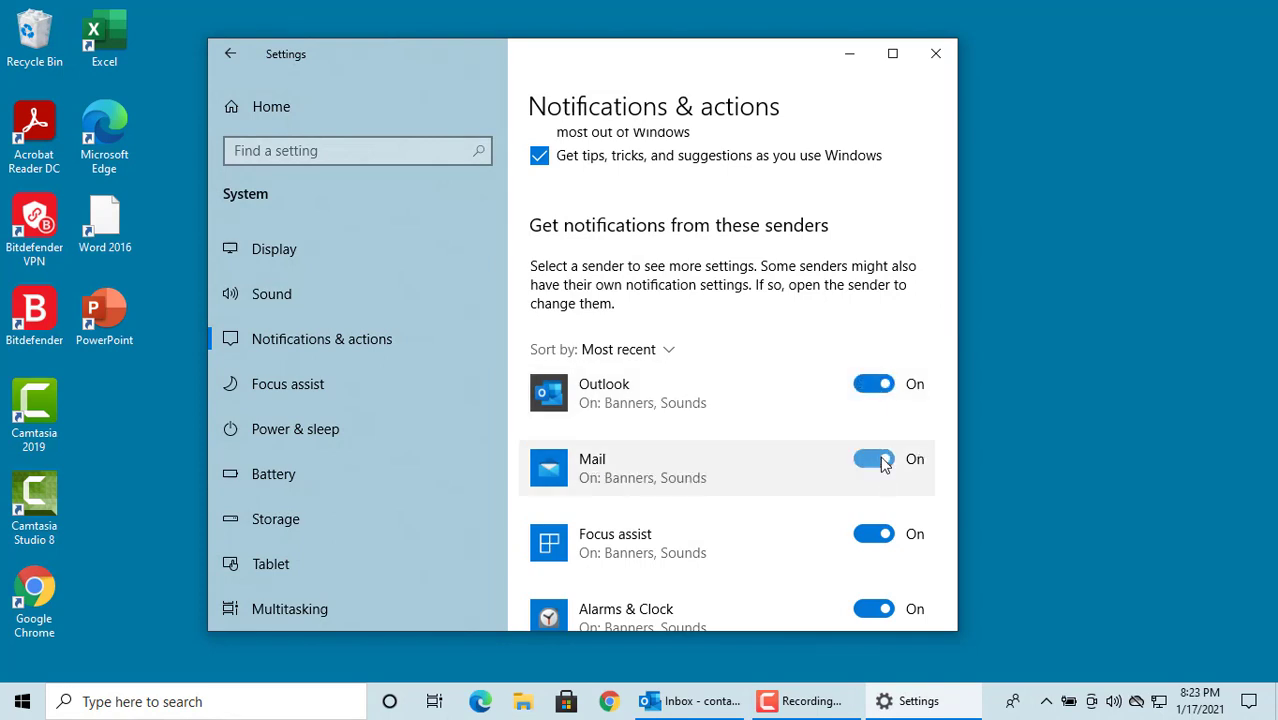